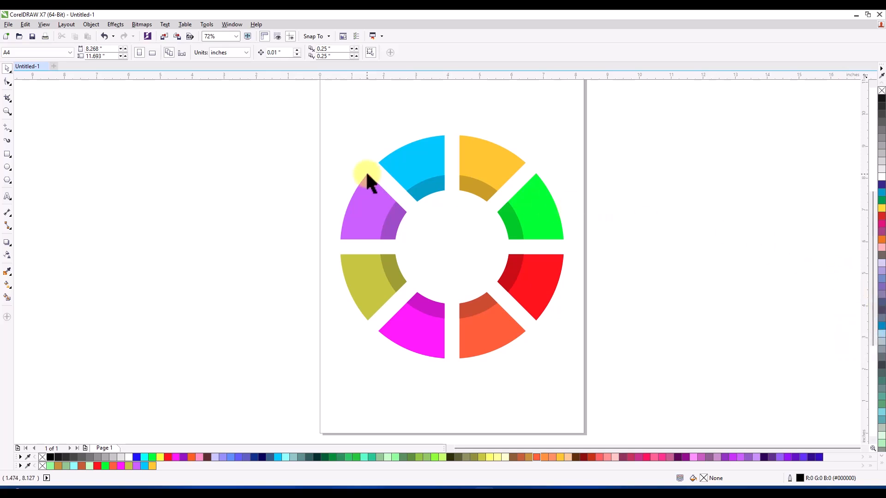
scroll(348, 234, "down", 3)
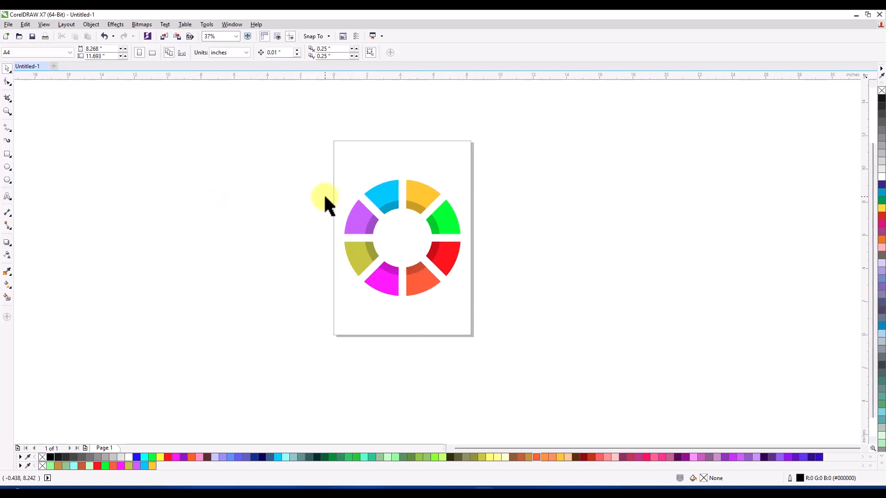
scroll(324, 203, "up", 3)
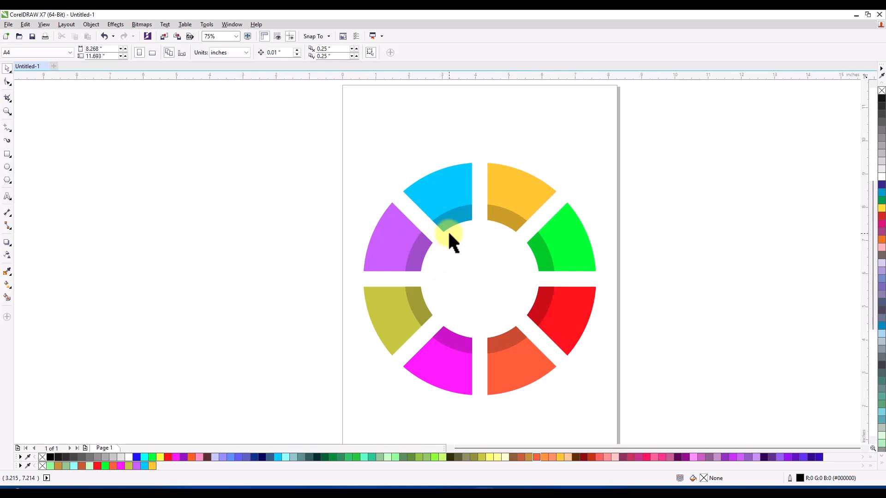
scroll(480, 237, "down", 3)
scroll(482, 223, "up", 3)
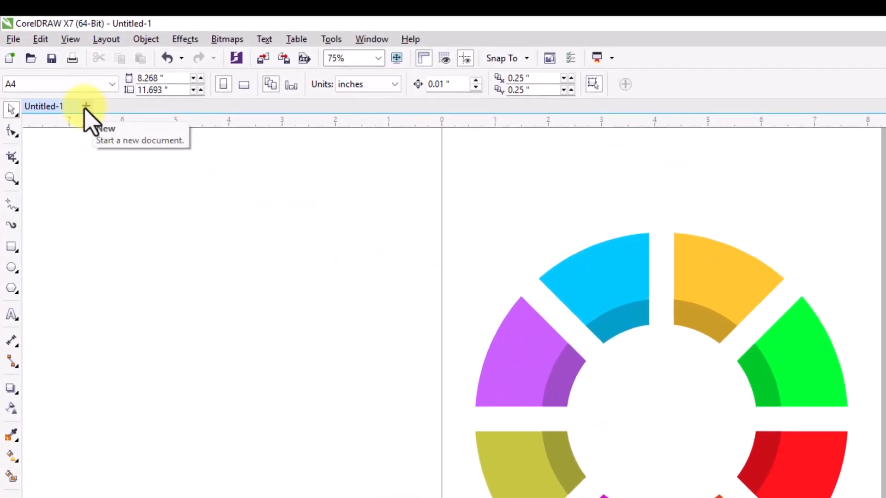
- Create a new A4 RGB document at 300 dpi and draw a circle about 7.2 inches in diameter on the page
left_click(86, 107)
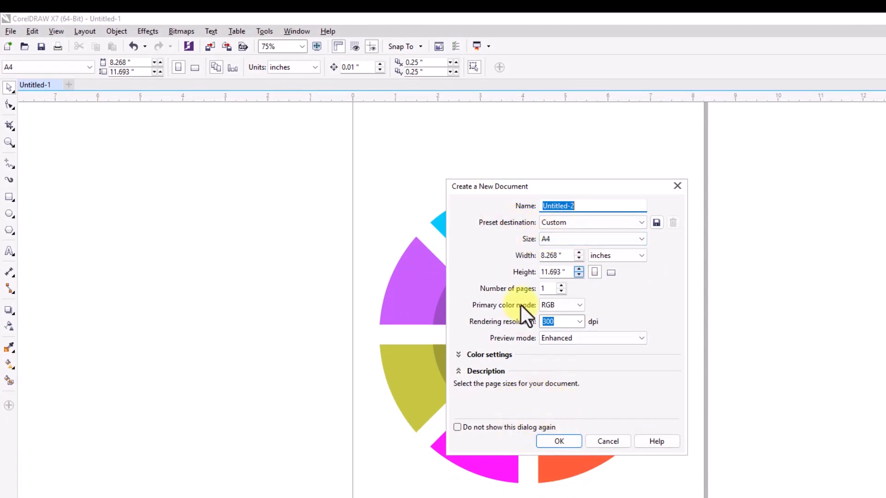
left_click(559, 440)
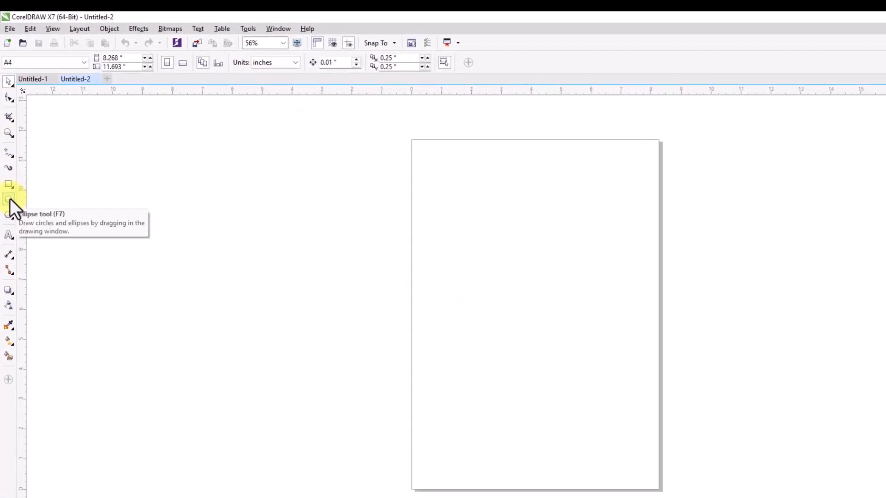
left_click(9, 200)
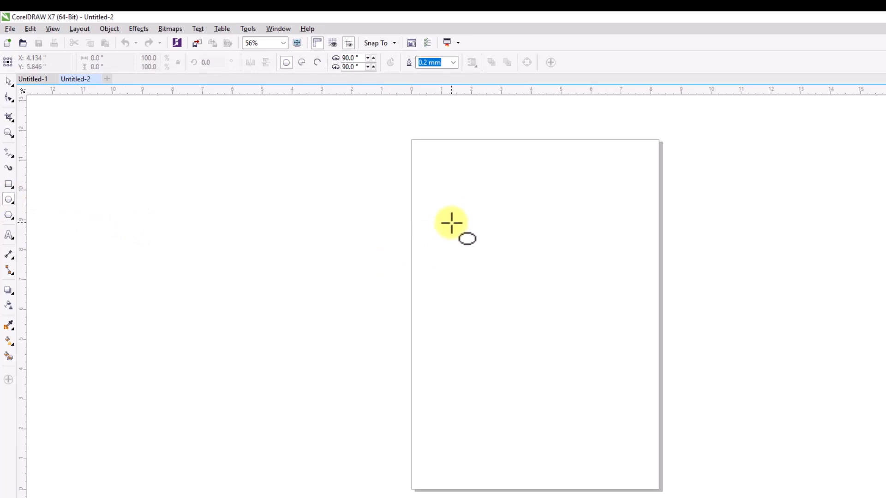
mouse_move(443, 208)
left_mouse_down()
mouse_move(537, 387)
mouse_move(566, 423)
left_mouse_up()
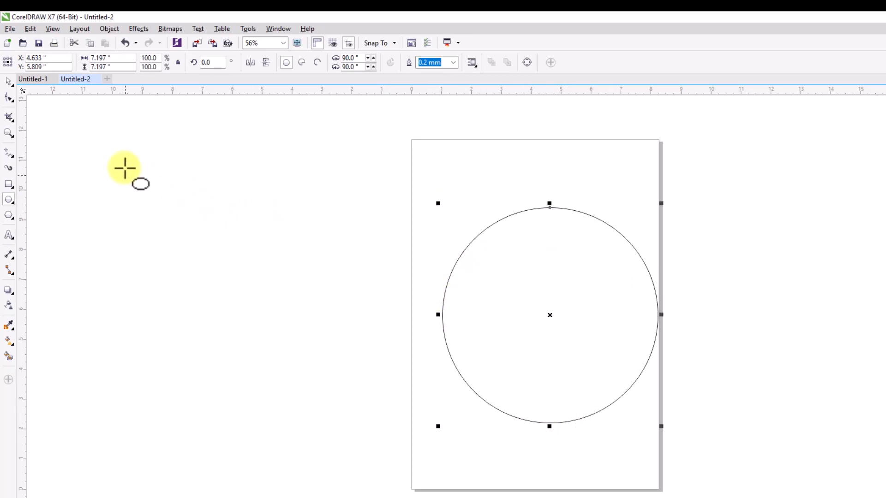
- Draw a narrow vertical rectangle about 0.4 by 8.7 inches that crosses the circle and extends past both its ends
left_click(6, 184)
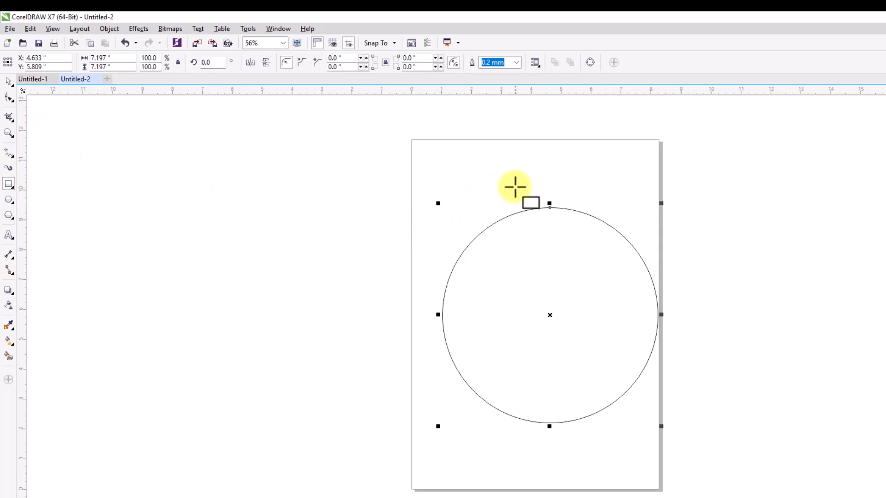
left_click_drag(512, 180, 525, 440)
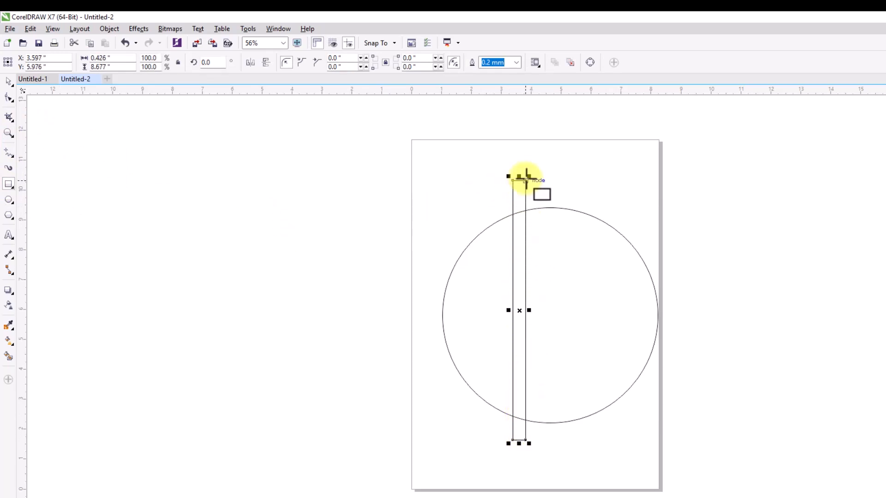
left_click(8, 81)
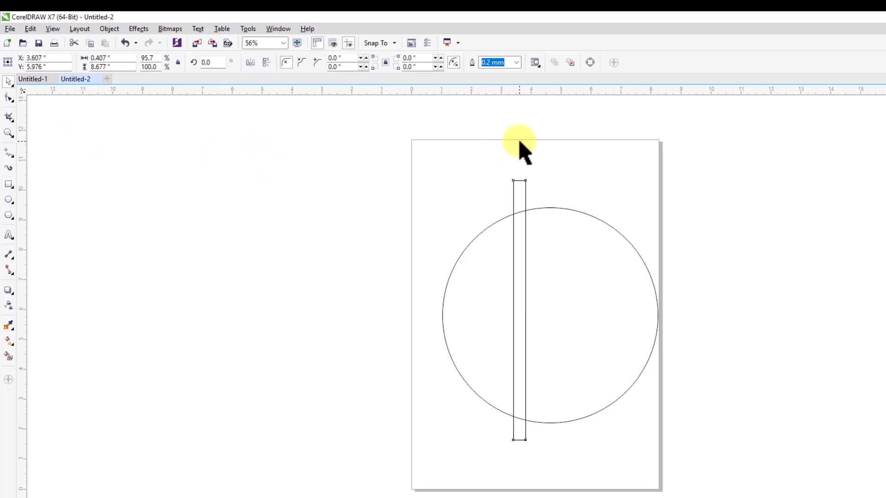
- Center the circle and the rectangle together on the page
left_click(633, 176)
left_click_drag(415, 158, 690, 461)
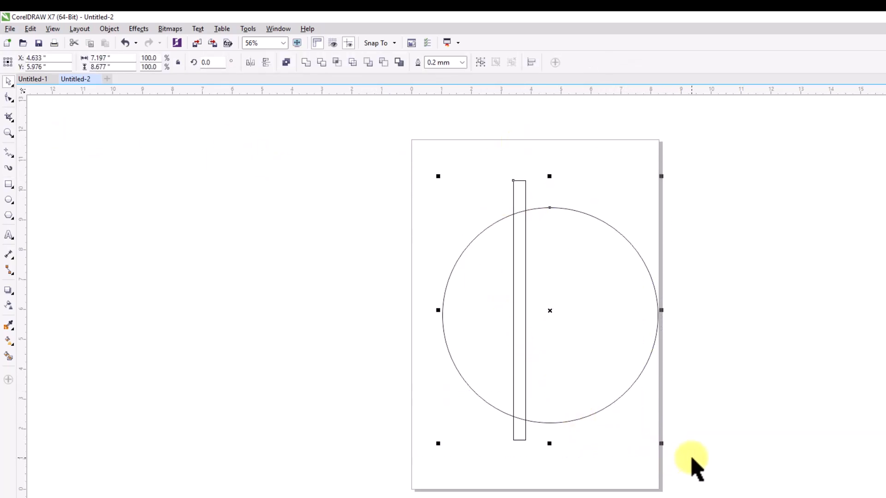
key("p")
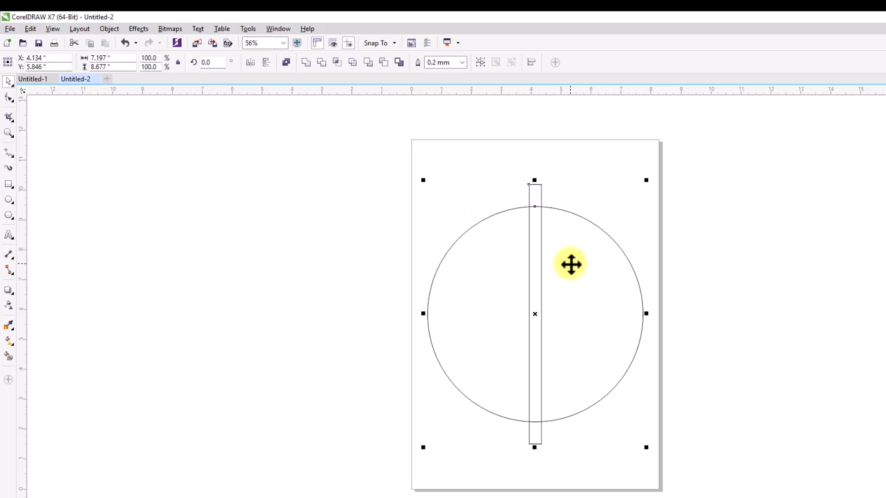
- Duplicate the rectangle rotated to 315 degrees about its center, and repeat the rotated duplication twice to form evenly spaced bars
left_click(536, 185)
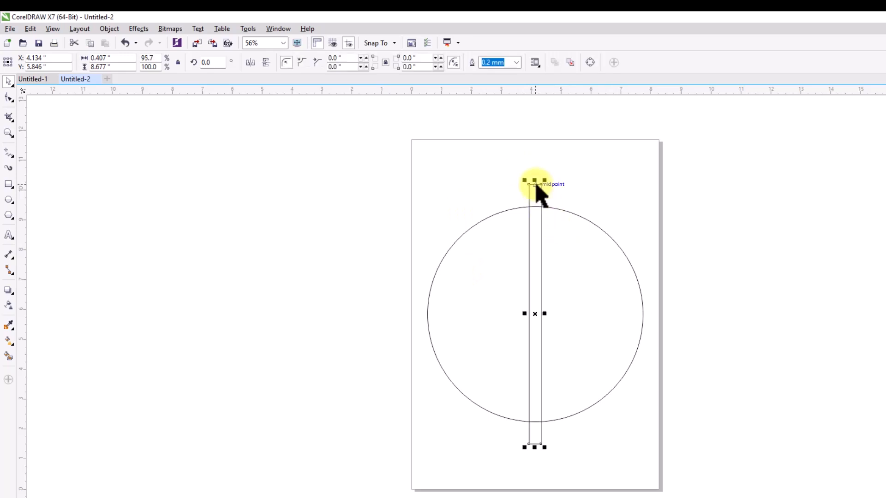
left_click(536, 309)
left_click_drag(524, 182, 616, 207)
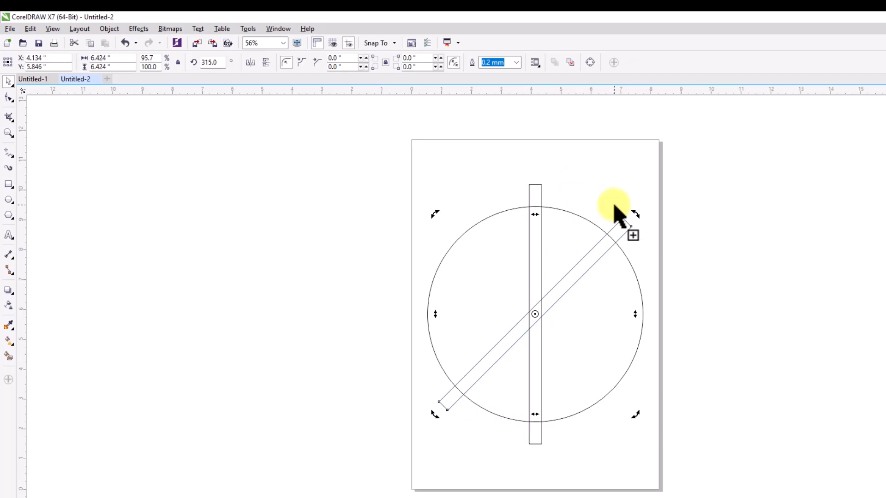
key("ctrl+r")
key("ctrl+r")
- Apply Simplify to the circle and all four crossing rectangles to cut away their overlaps
left_click_drag(346, 138, 711, 484)
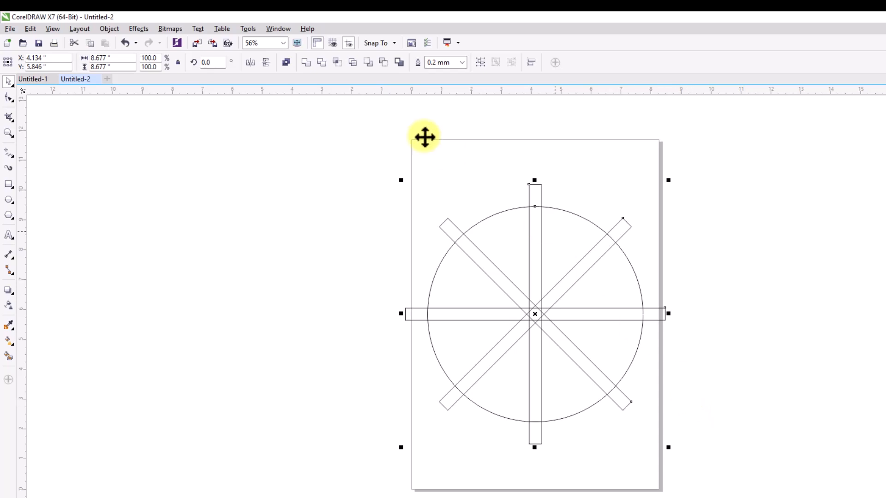
left_click(352, 62)
left_click(569, 178)
- Delete the four crossing bars so that only the eight circle wedges are left
left_click(538, 185)
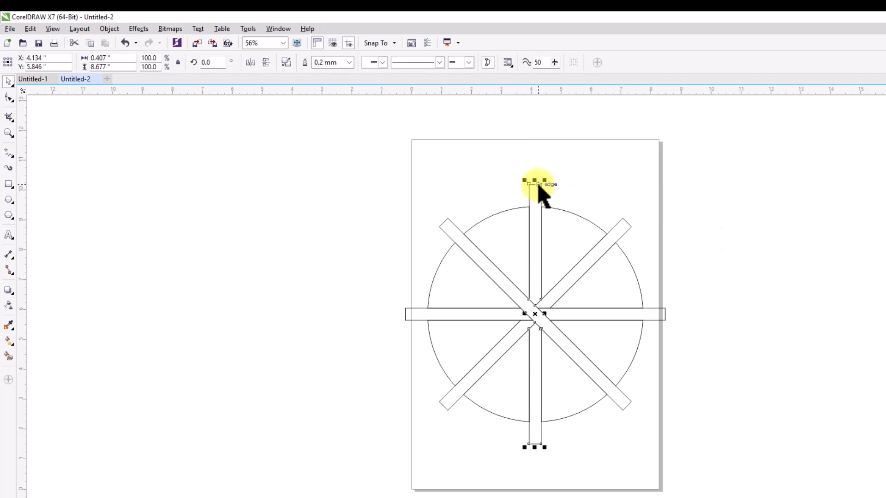
key("Delete")
left_click(617, 229)
key("Delete")
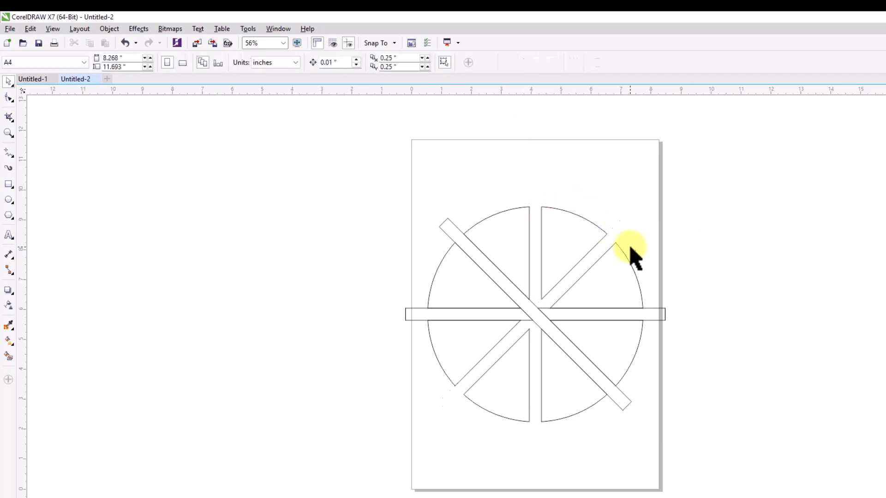
left_click(659, 313)
key("Delete")
left_click(620, 394)
key("Delete")
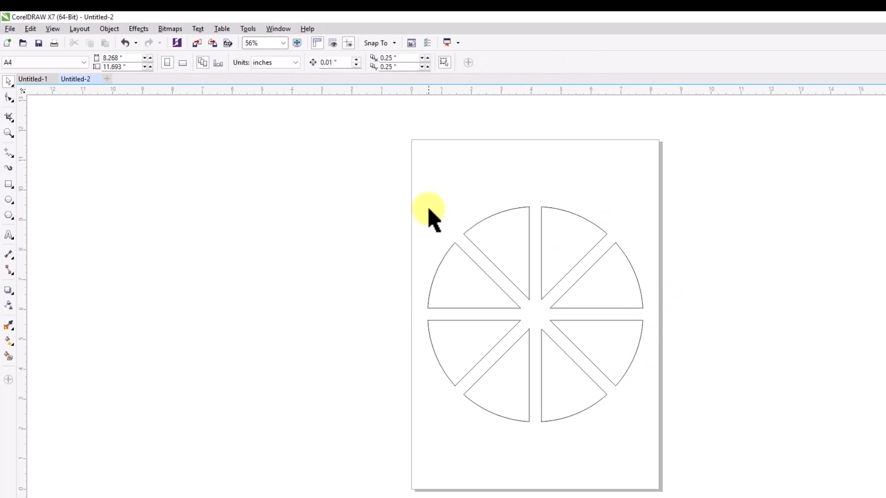
- Draw a circle about 3.7 inches in diameter outward from the center of the wedges
left_click(8, 200)
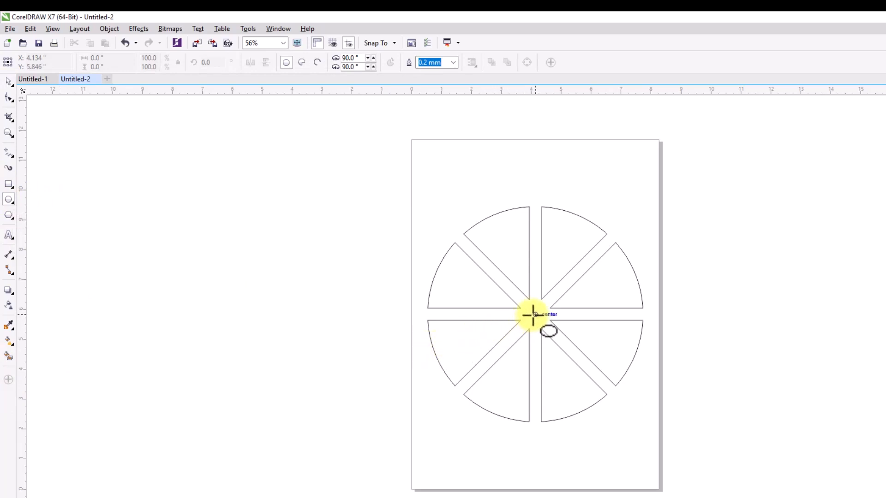
left_click_drag(535, 314, 571, 369)
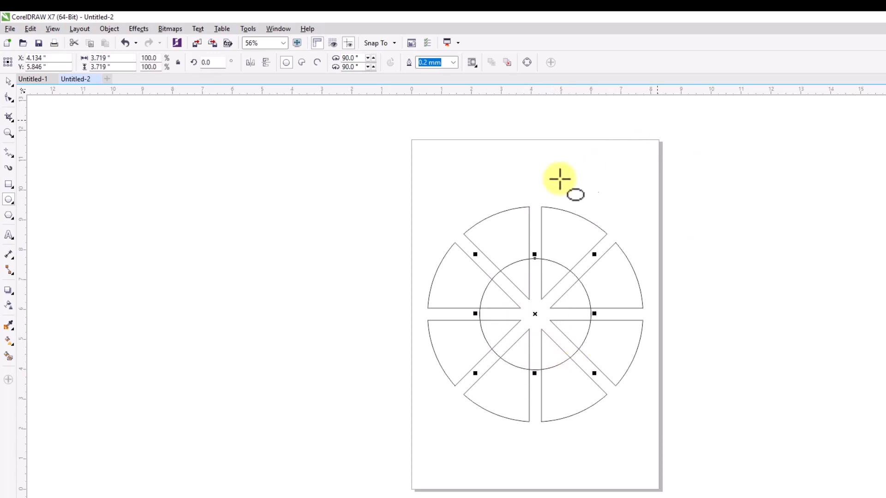
key("space")
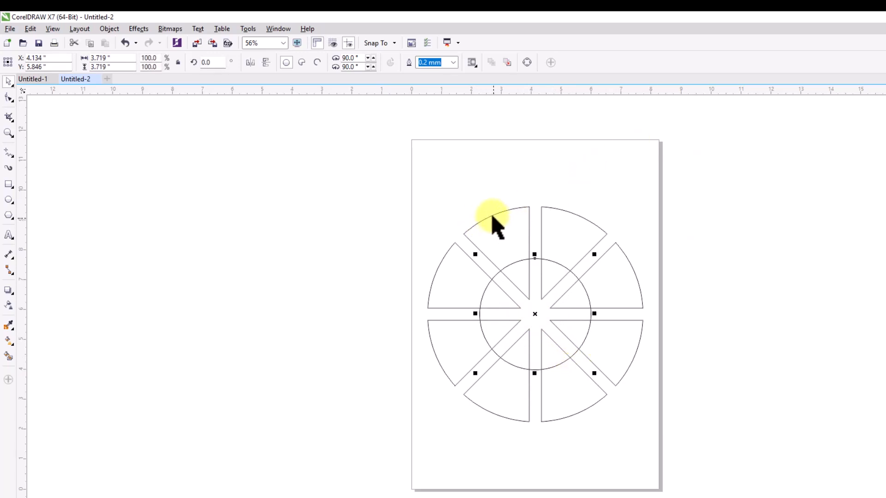
- Cut the center out of the wedges by applying Simplify with the inner circle, and delete that circle
left_click(512, 209, "shift")
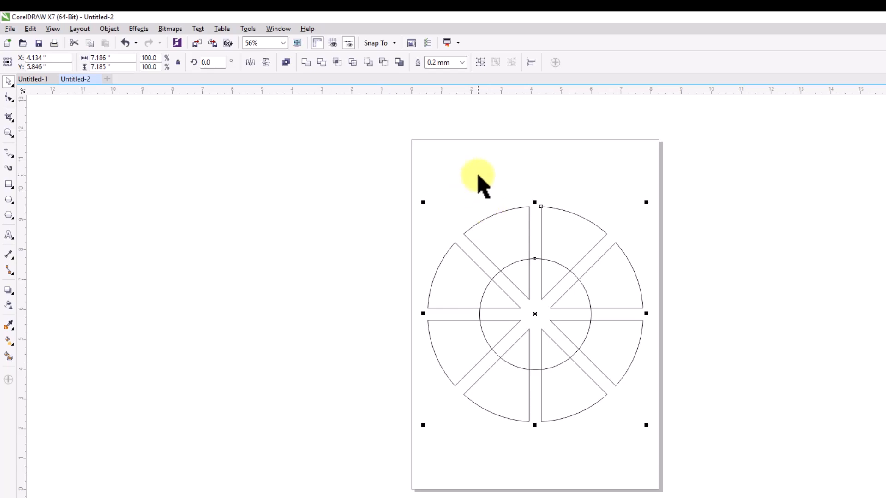
left_click(355, 63)
left_click(730, 209)
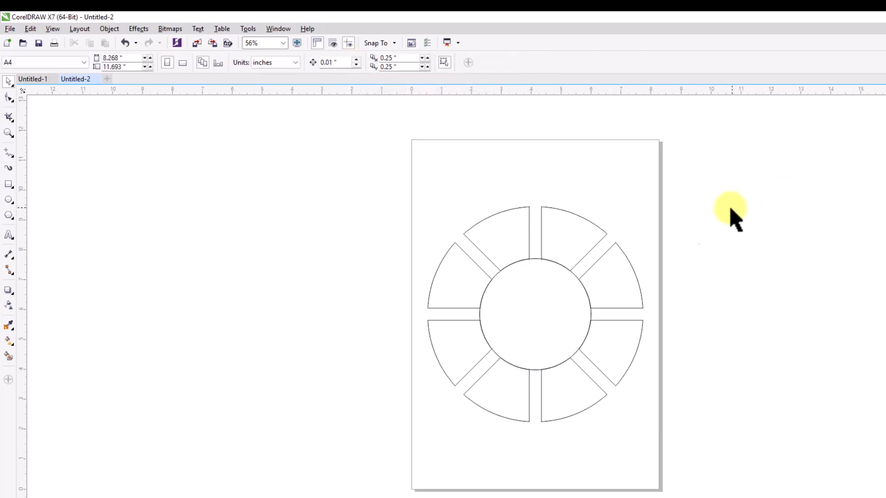
left_click(531, 315)
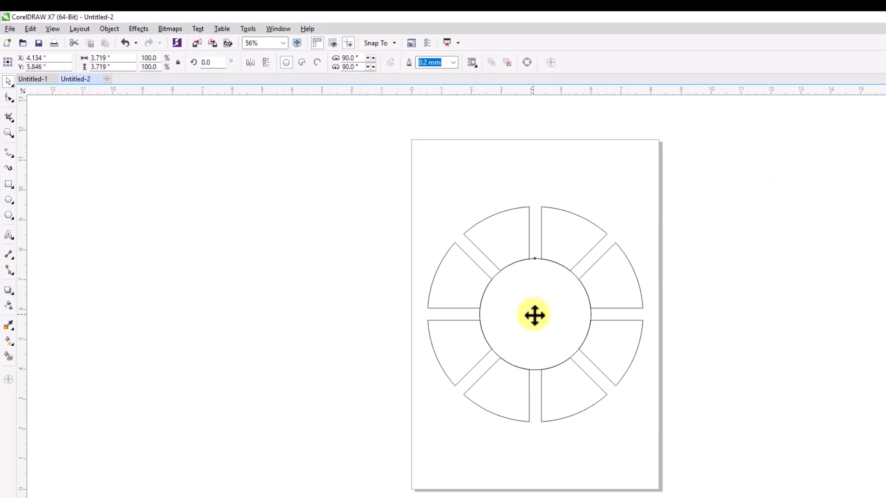
left_click_drag(534, 315, 743, 304)
key("Delete")
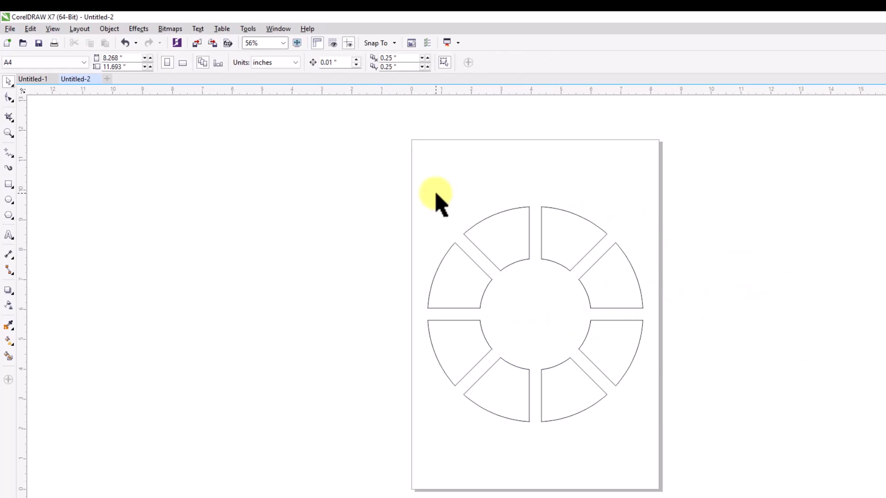
- Draw a circle about 4.6 inches in diameter from the ring's center and create its Intersect with the ring segments
left_click(10, 199)
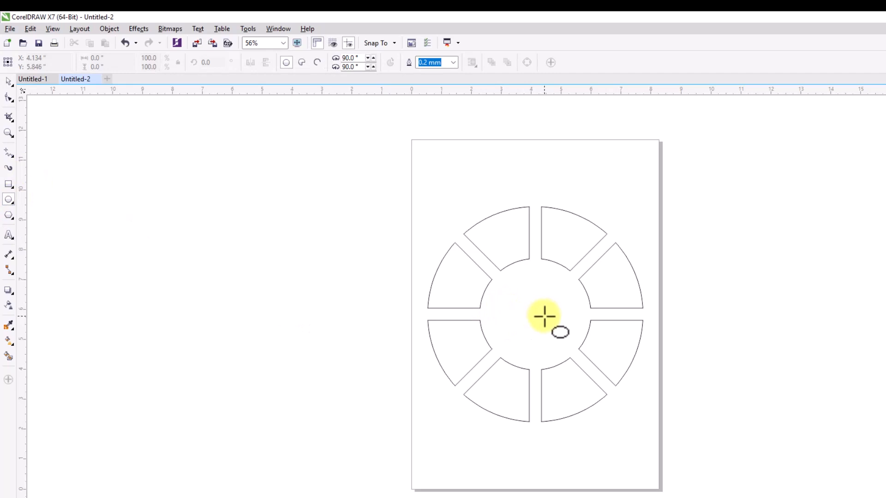
left_click_drag(535, 314, 579, 383)
key("space")
left_click(492, 216, "shift")
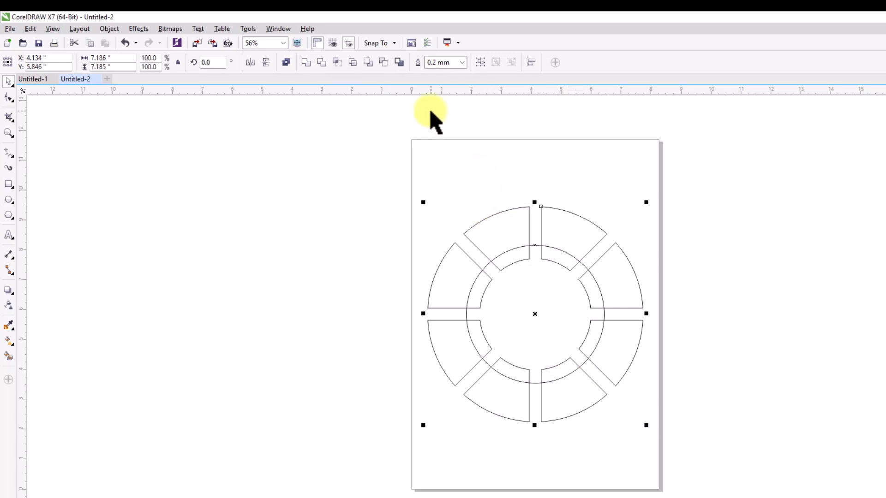
left_click(336, 61)
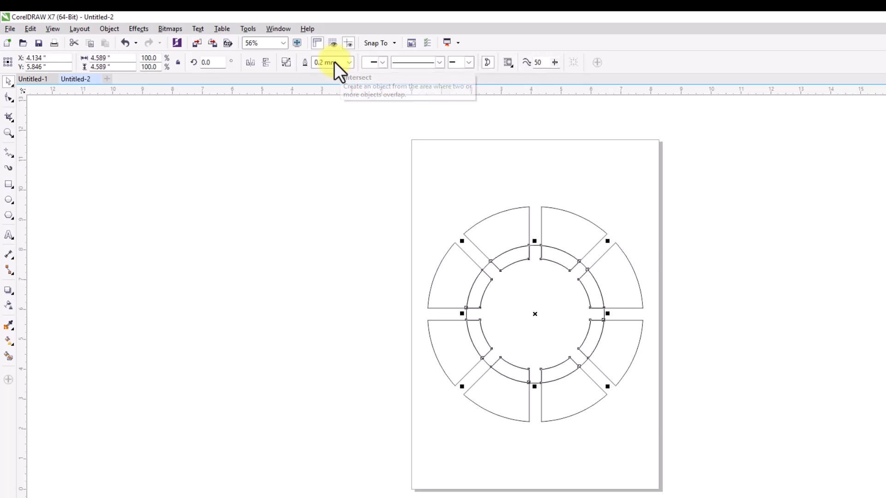
- Send the 4.6-inch circle to the back of the page, move it off the ring and delete it
right_click(567, 280)
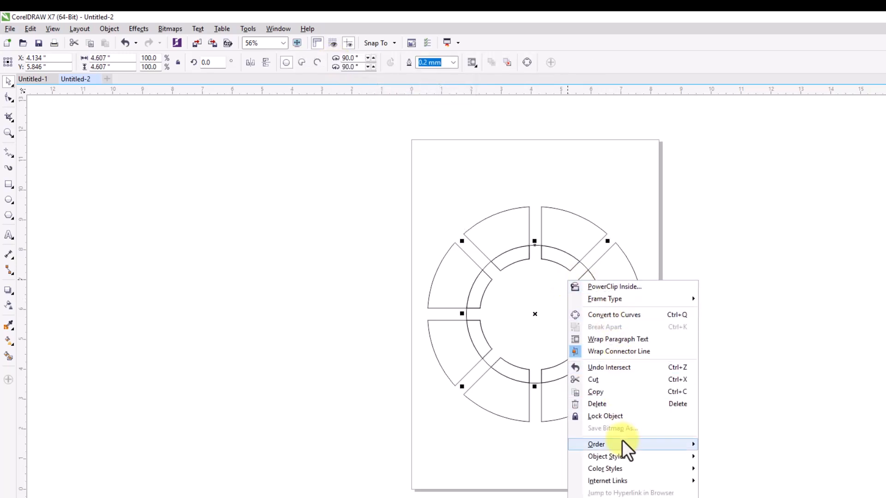
mouse_move(622, 442)
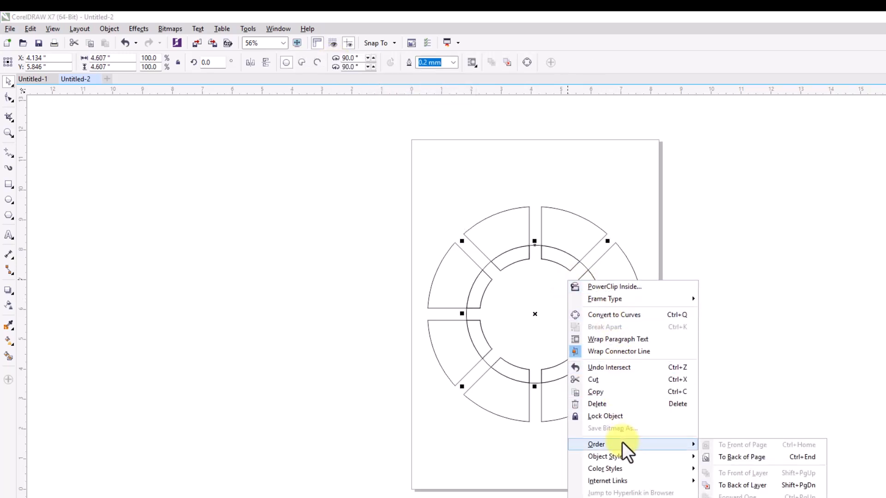
left_click(754, 458)
left_click_drag(535, 314, 739, 321)
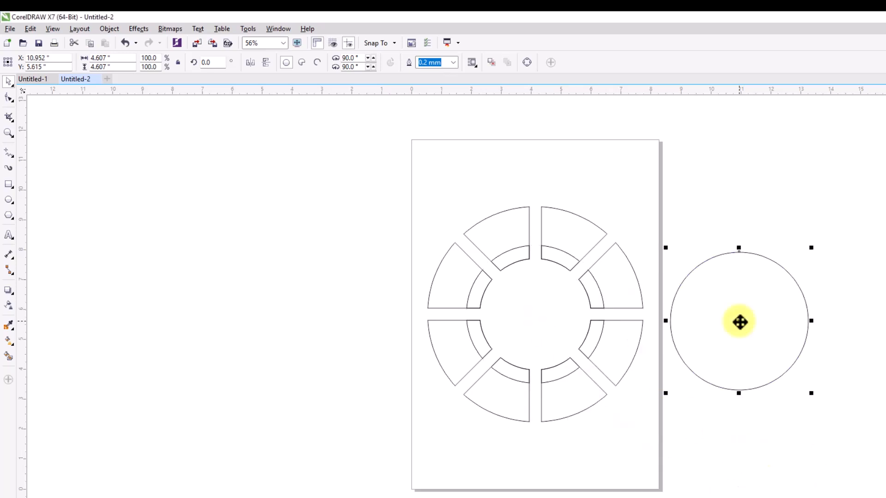
key("Delete")
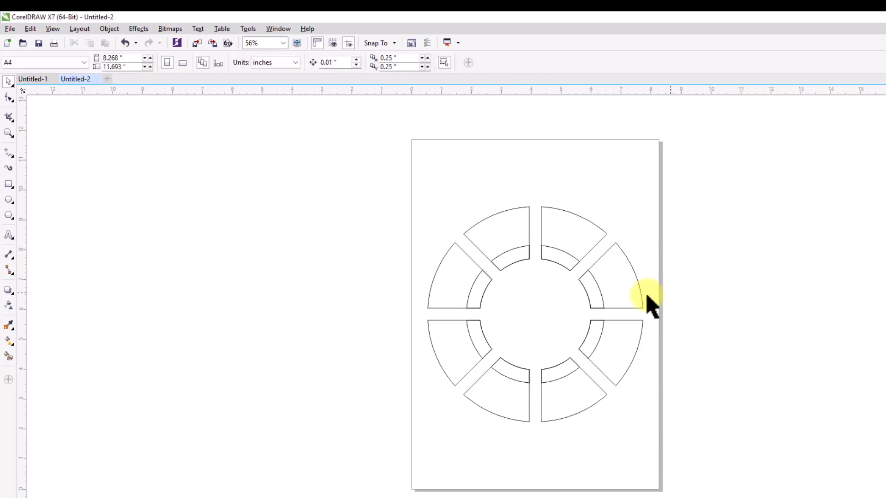
- Break apart the combined inner bands curve and the combined ring segments curve into individual objects
right_click(566, 261)
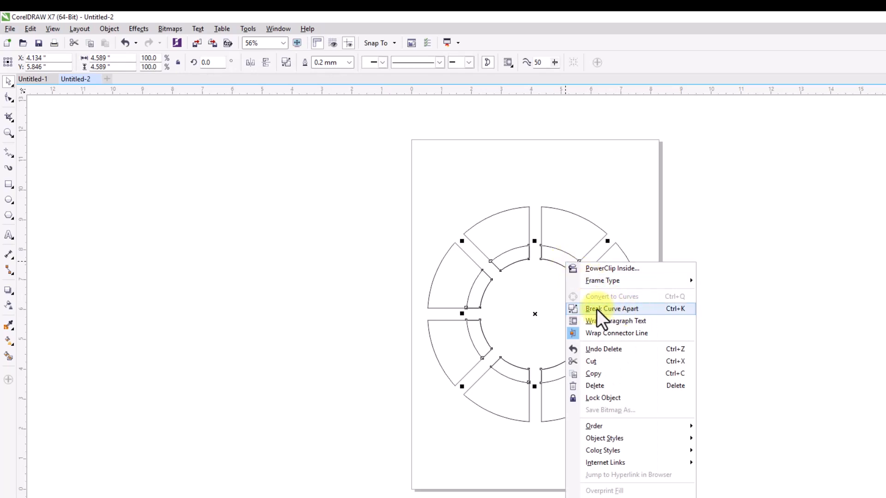
left_click(643, 311)
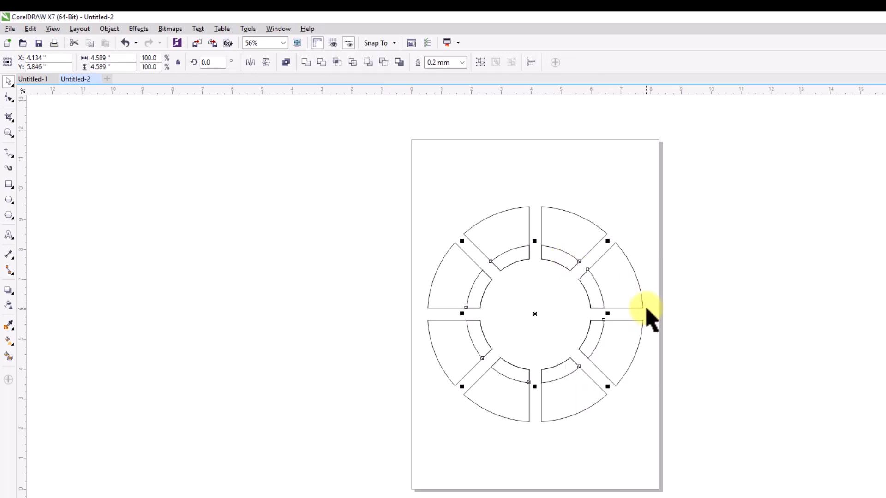
right_click(577, 230)
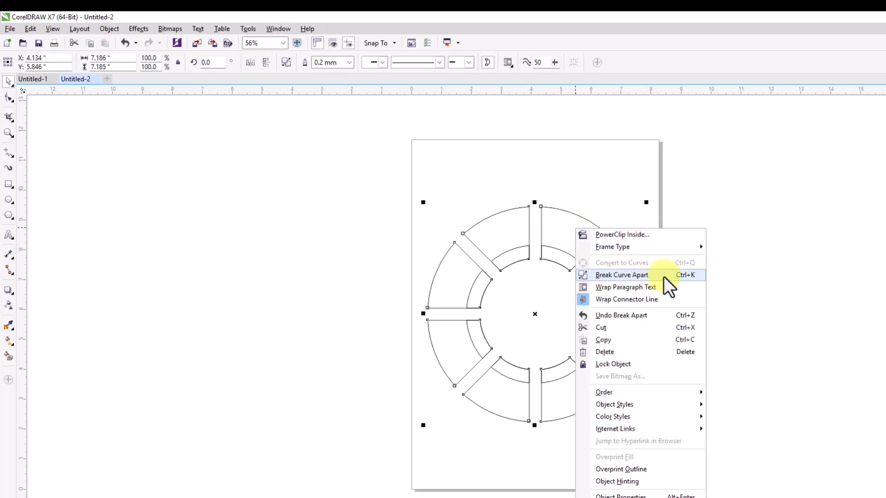
left_click(663, 276)
- Select several ring segments individually, try moving the one just above the right-hand gap off the ring, and undo the move
left_click(599, 240)
left_click(625, 273)
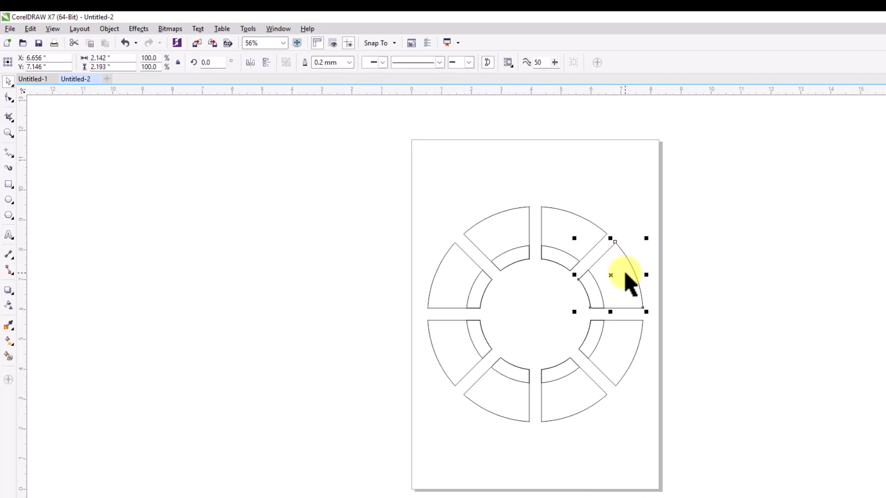
left_click(520, 242)
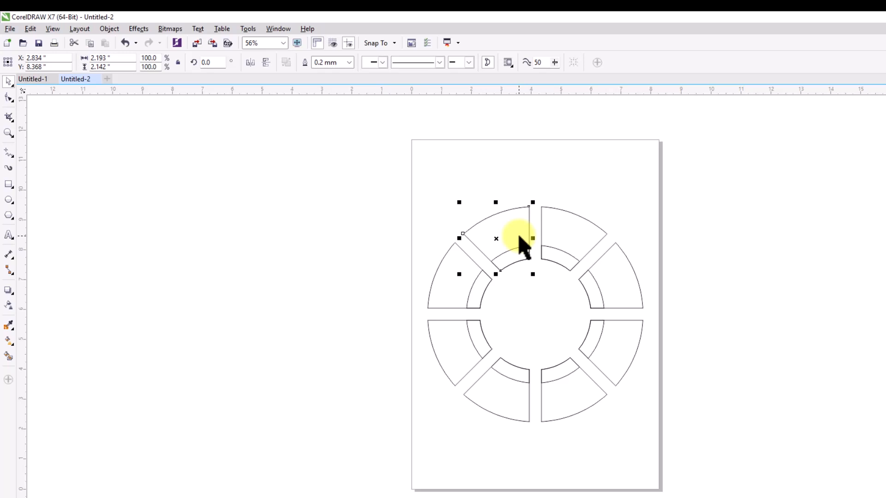
left_click(449, 291)
left_click(459, 351)
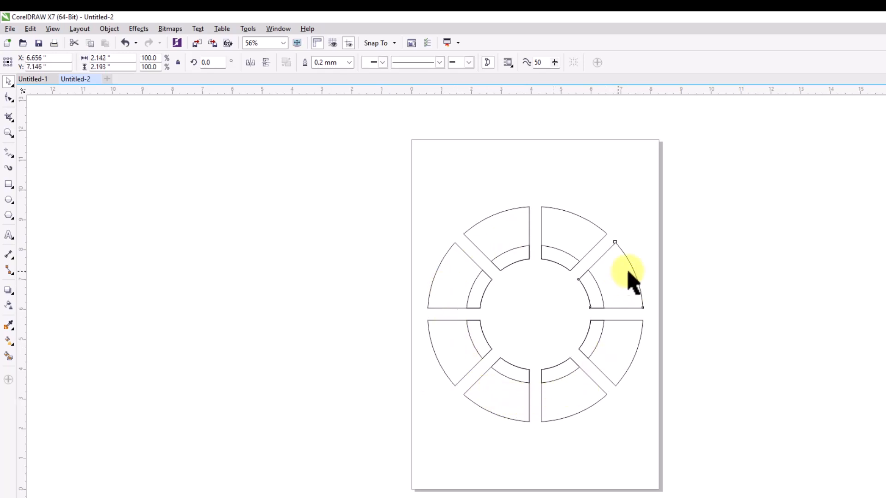
left_click_drag(627, 270, 728, 260)
key("ctrl+z")
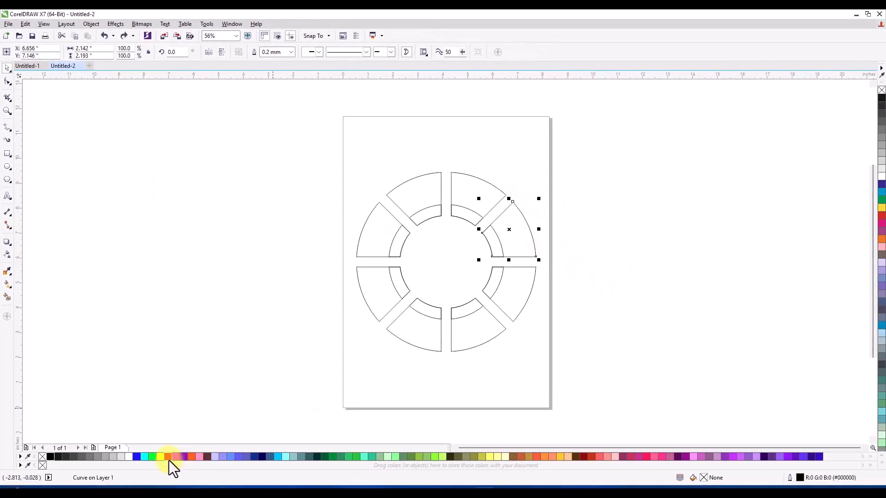
- Fill the segment just above the right-hand gap with red (#FF0000) and tint its inner band with black to #CF0000
left_click(167, 458)
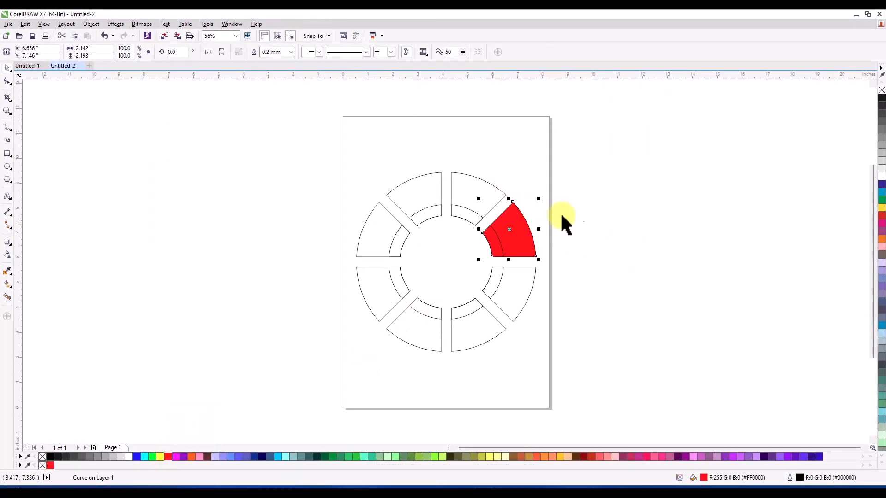
scroll(516, 233, "up", 2)
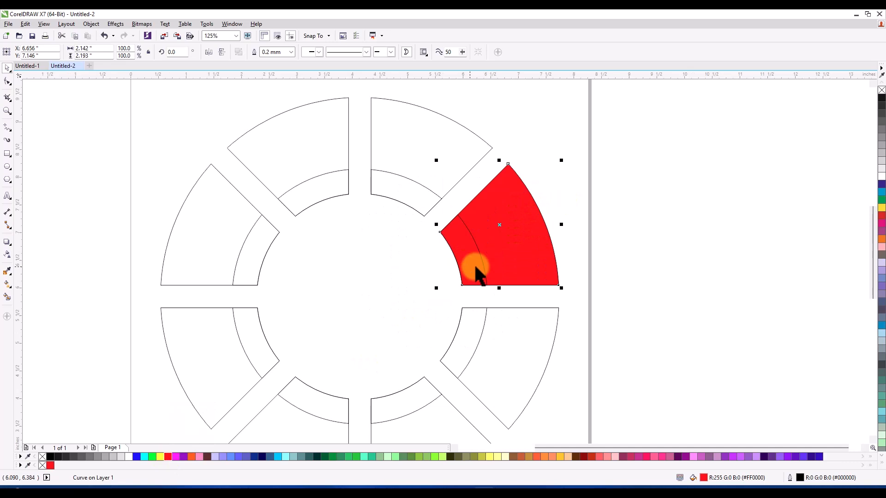
left_click(593, 161)
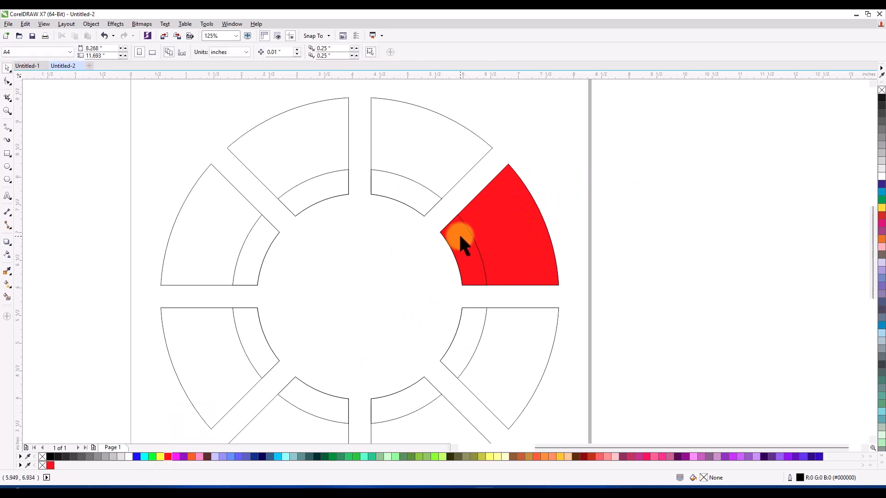
left_click(460, 235)
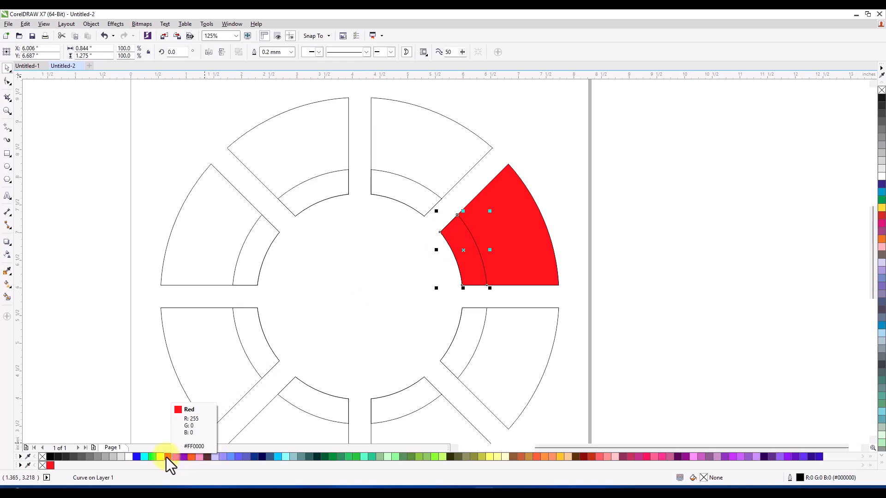
left_click(51, 458, "ctrl")
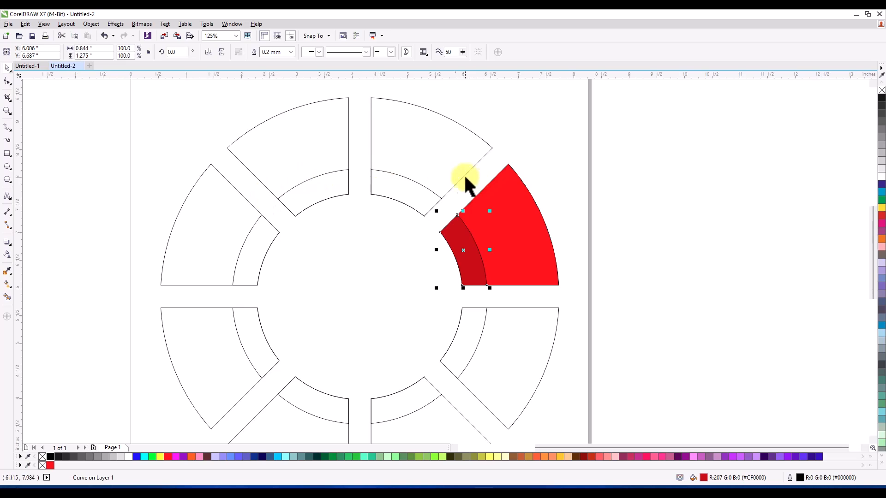
- Fill the segment just right of the top gap with blue (#0000FF) and darken its inner band with a black tint
left_click(423, 164)
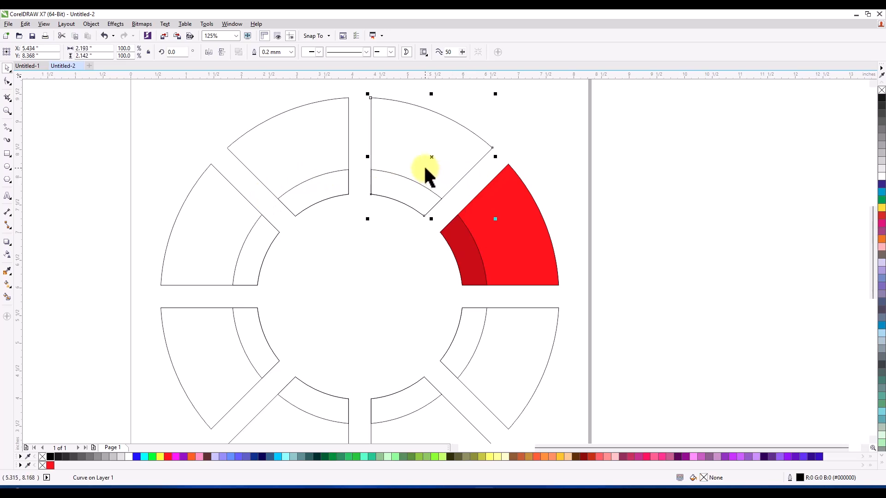
left_click(137, 456)
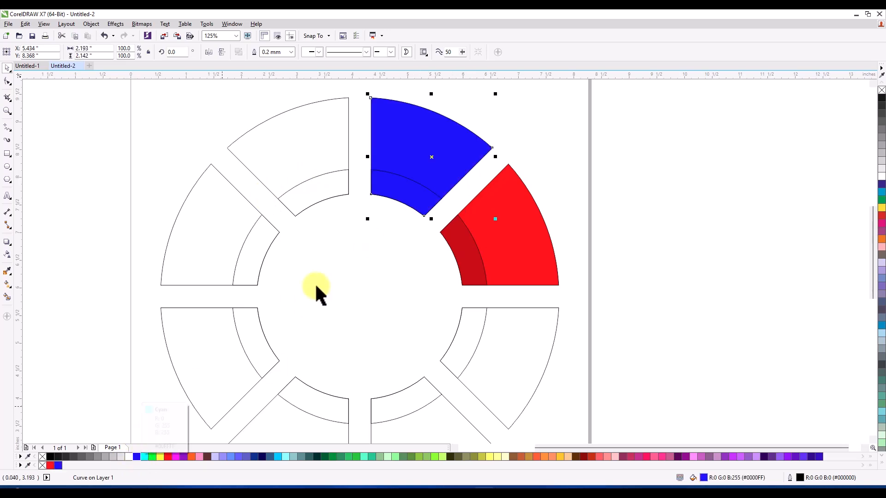
left_click(413, 196)
left_click(50, 456, "ctrl")
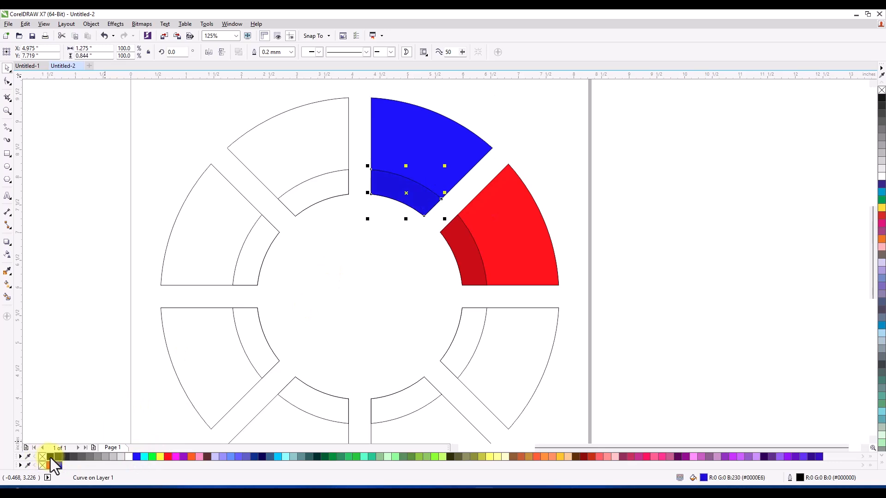
- Fill the segment just left of the top gap with light orange and darken its inner band with two black tints
left_click(272, 155)
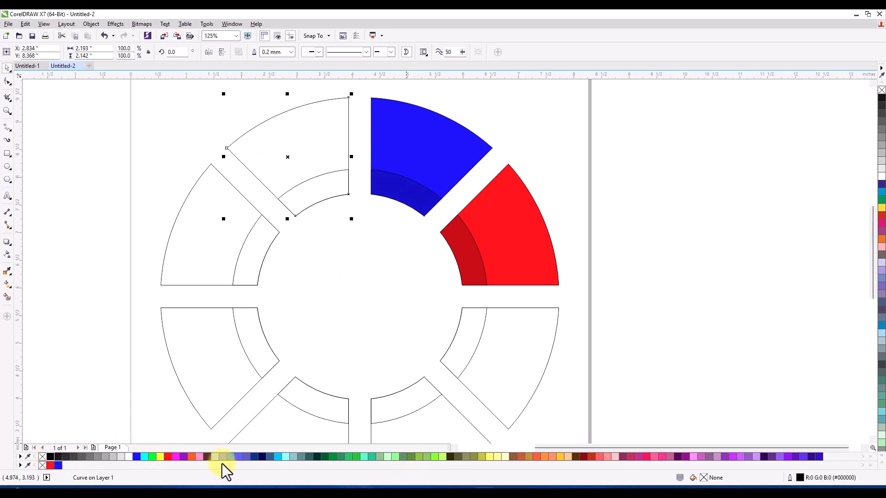
left_click(555, 457)
left_click(336, 201)
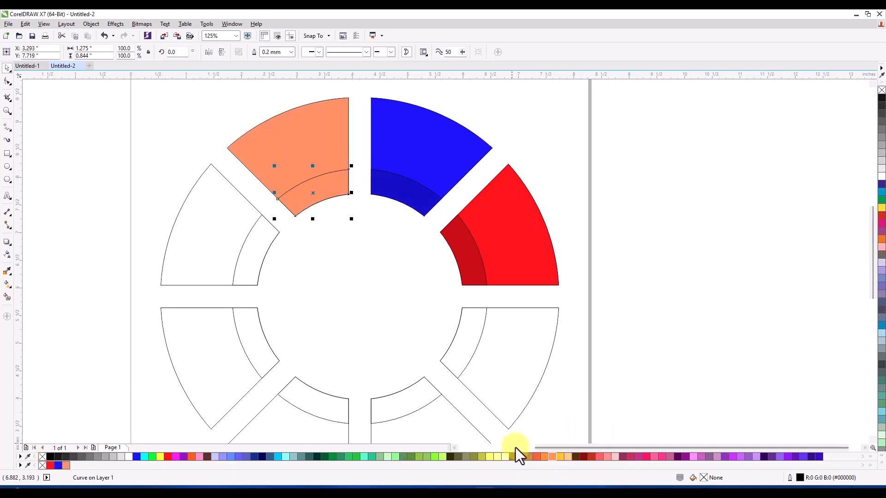
left_click(51, 456, "ctrl")
left_click(51, 456, "ctrl")
- Fill the segment just above the left-hand gap with light green and darken its inner band with two black tints
left_click(216, 233)
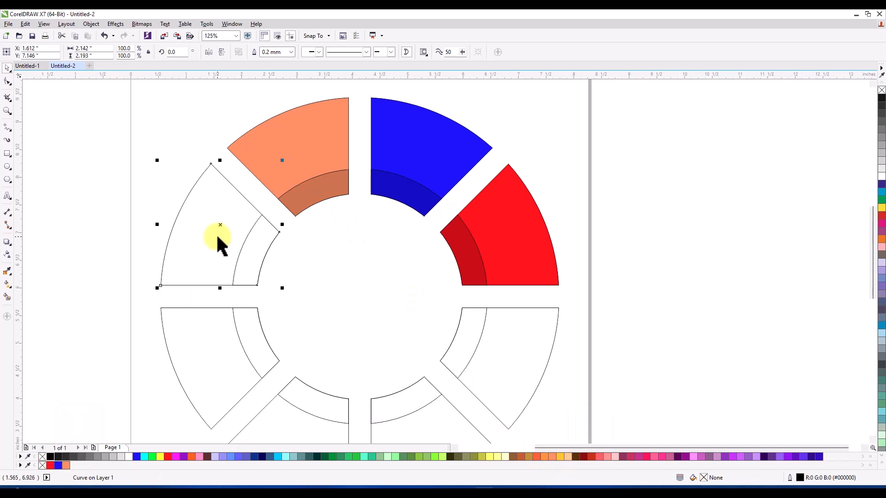
left_click(427, 456)
left_click(251, 239)
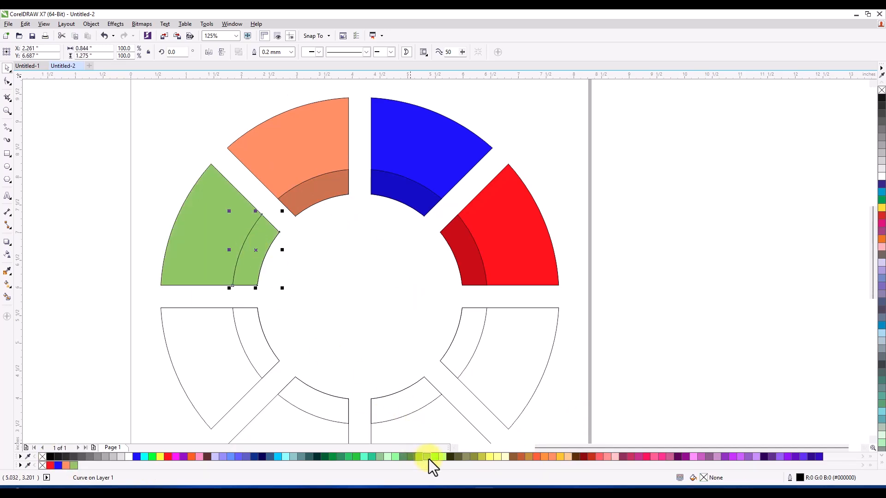
left_click(50, 456, "ctrl")
left_click(49, 456, "ctrl")
- Fill the segment just below the left-hand gap with yellow and darken its inner band with two black tints
left_click(217, 352)
scroll(283, 323, "down", 1)
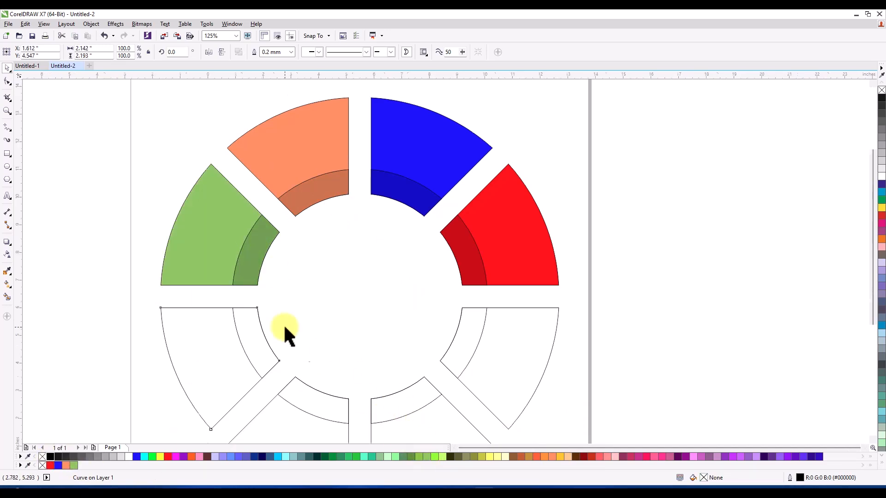
scroll(265, 384, "up", 1)
left_click(160, 457)
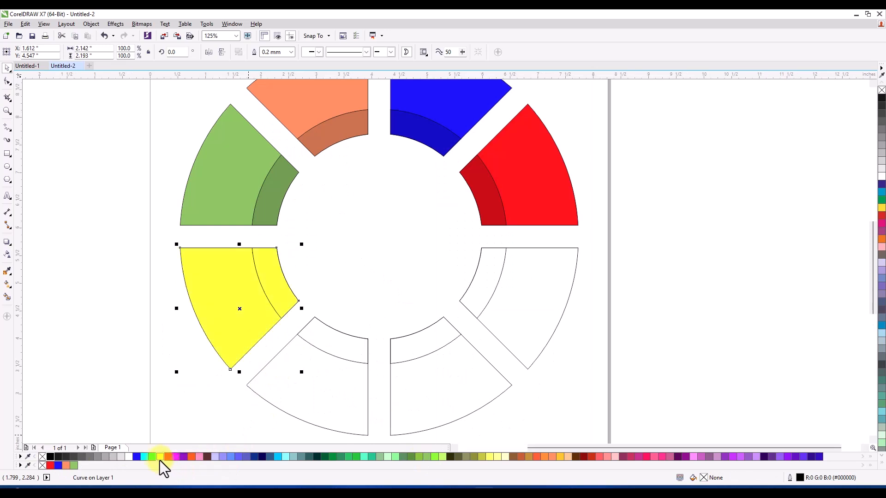
left_click(280, 298)
left_click(50, 456, "ctrl")
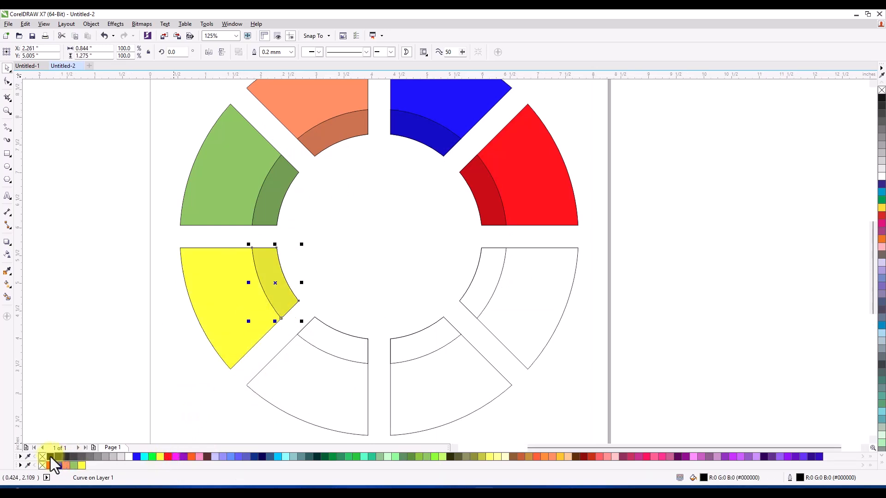
left_click(49, 457, "ctrl")
- Fill the segment just left of the bottom gap with purple and darken its inner band with two black tints
left_click(331, 387)
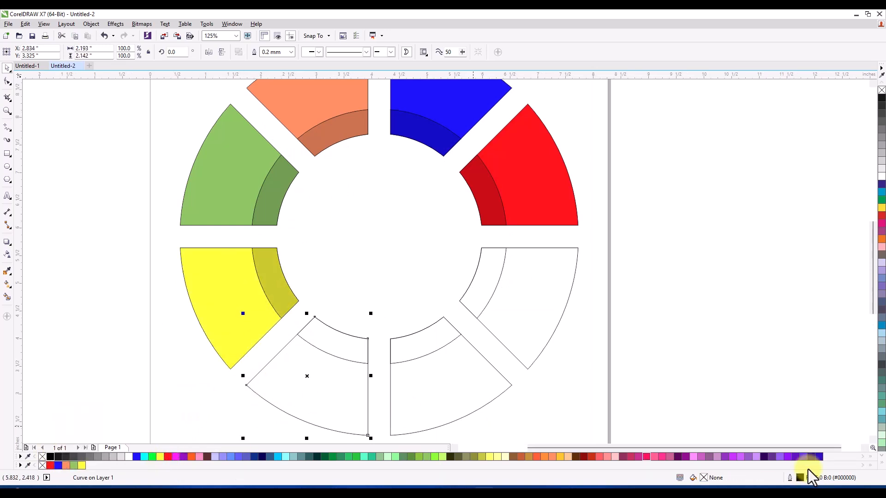
left_click(733, 456)
left_click(349, 356)
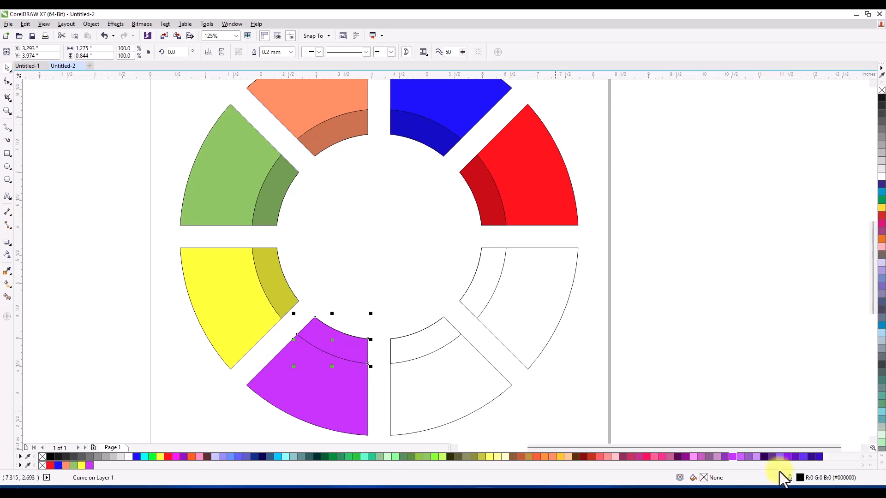
left_click(50, 457, "ctrl")
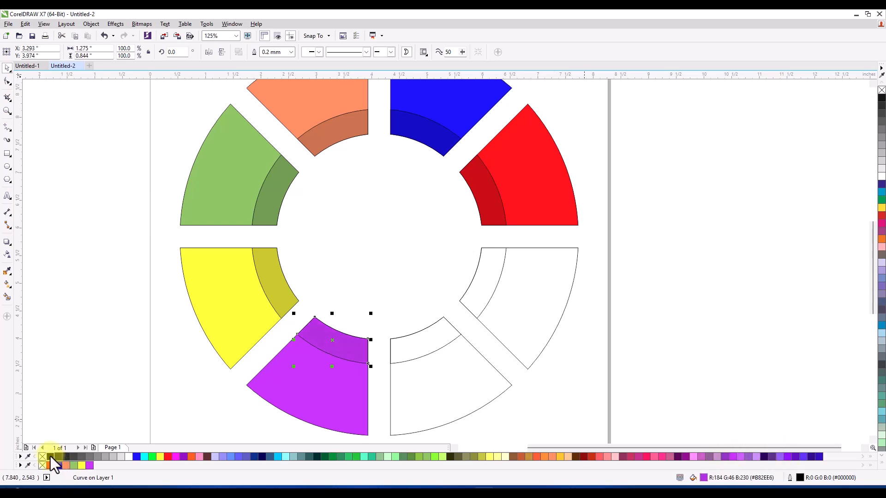
left_click(50, 456, "ctrl")
- Fill the segment just right of the bottom gap with olive (#999966) and darken its inner band with repeated black tints
left_click(458, 377)
left_click(465, 457)
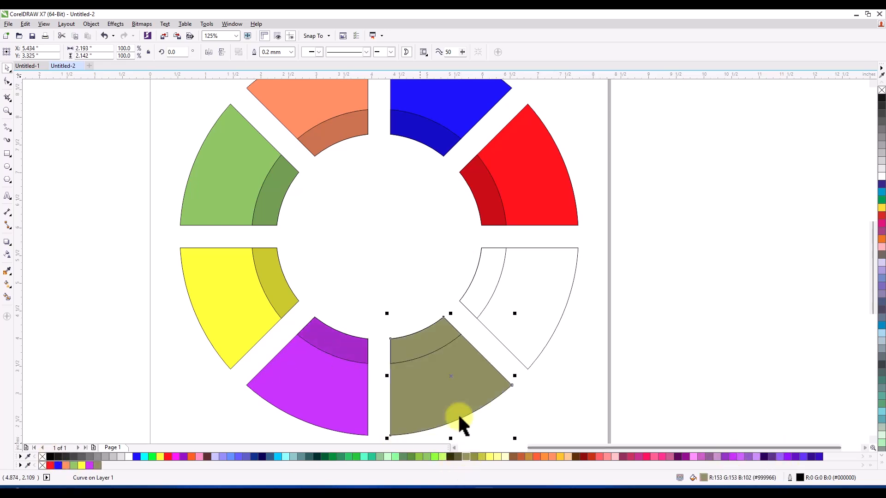
left_click(436, 342)
left_click(467, 457)
left_click(51, 456, "ctrl")
left_click(50, 457, "ctrl")
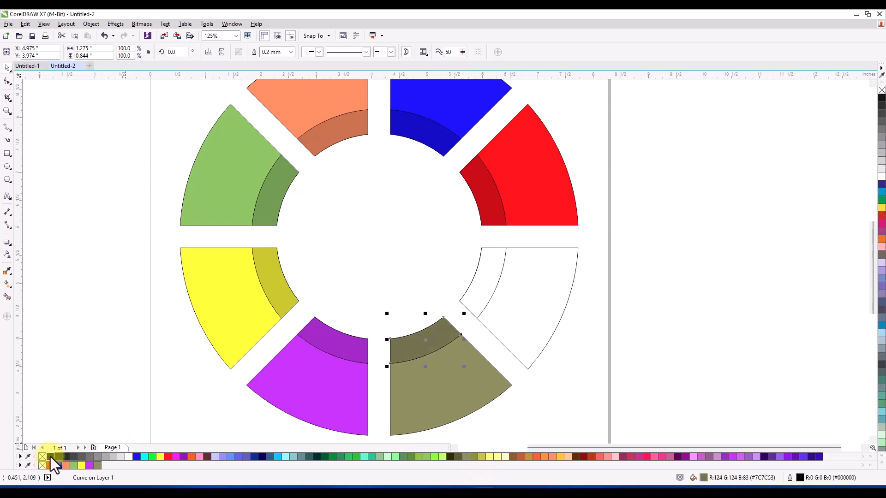
left_click(51, 457, "ctrl")
- Fill the segment just below the right-hand gap with sky blue (#00CCFF) and tint its inner band with black to #00A6CF
left_click(510, 274)
left_click(278, 457)
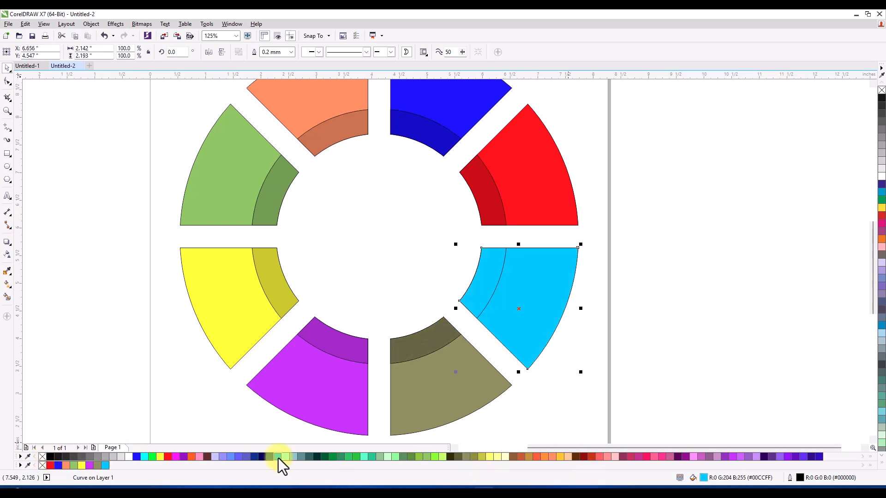
left_click(484, 307)
left_click(51, 457, "ctrl")
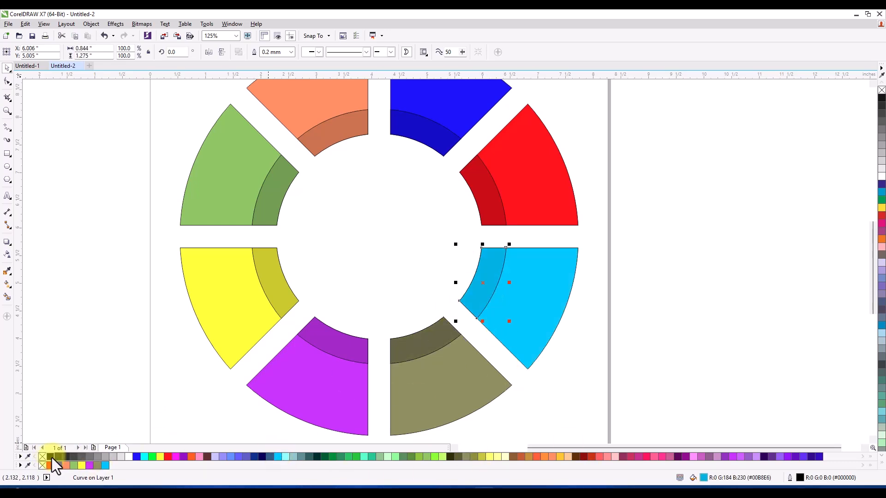
left_click(51, 456, "ctrl")
- Remove the outlines from all the ring segments and inner bands, and clear the selection
scroll(613, 323, "down", 2)
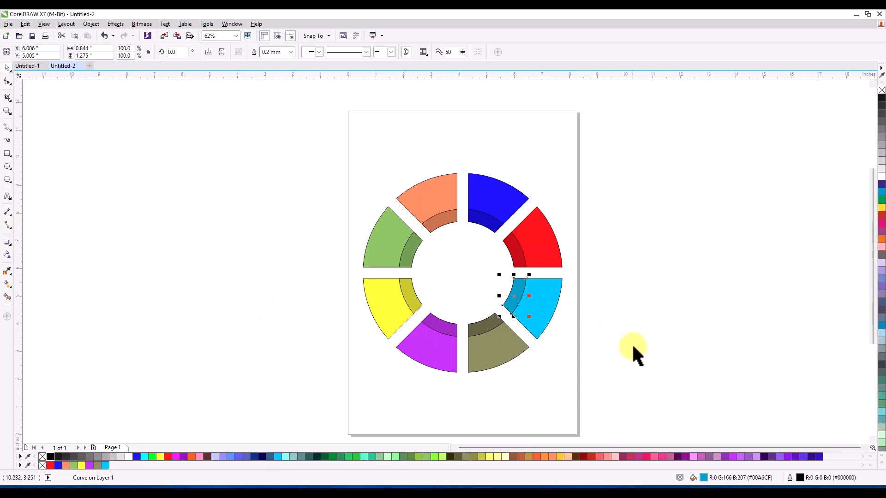
left_click_drag(329, 149, 587, 416)
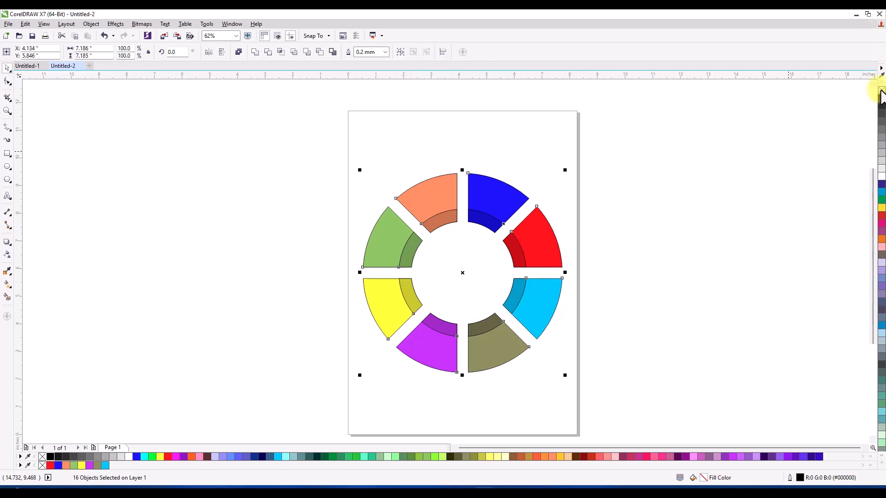
right_click(881, 90)
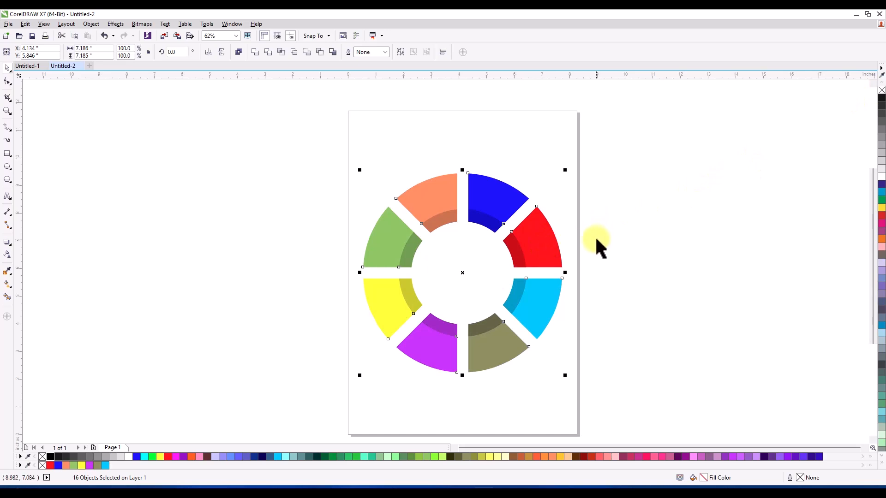
left_click(516, 272)
scroll(504, 275, "down", 2)
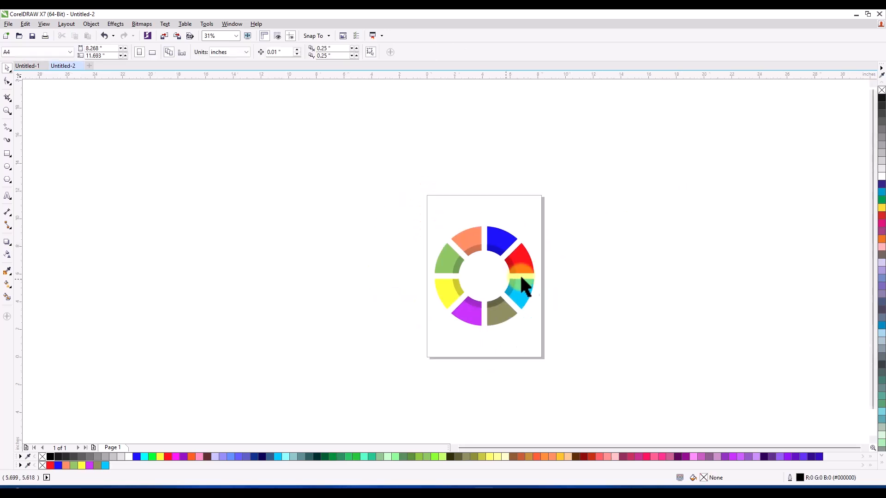
scroll(521, 278, "up", 2)
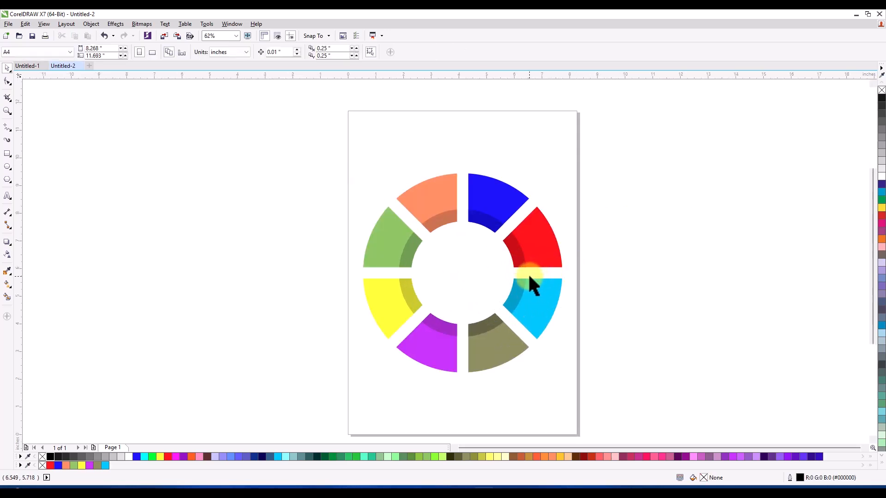